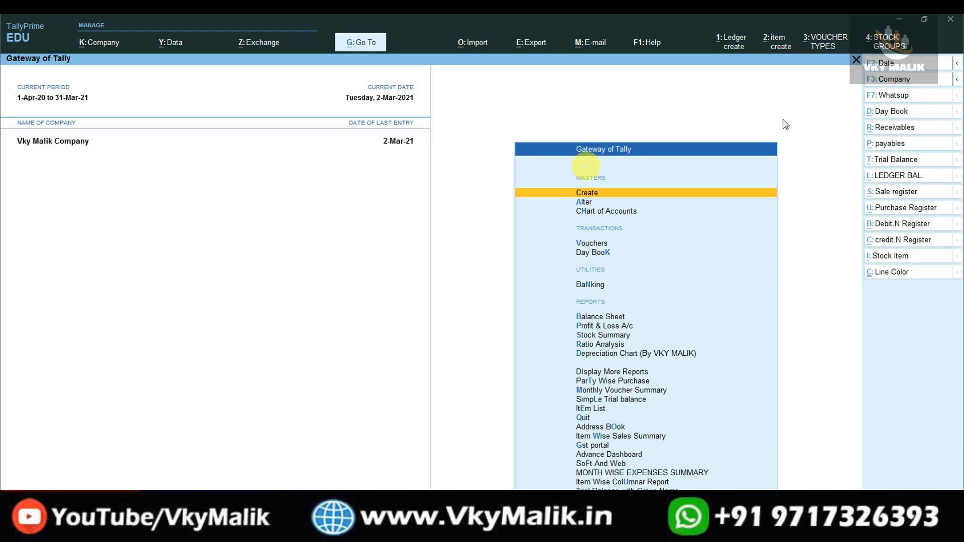
Step: View the Samsung group's items in the Stock Summary and exit to the desktop
key("Down")
left_click(597, 339)
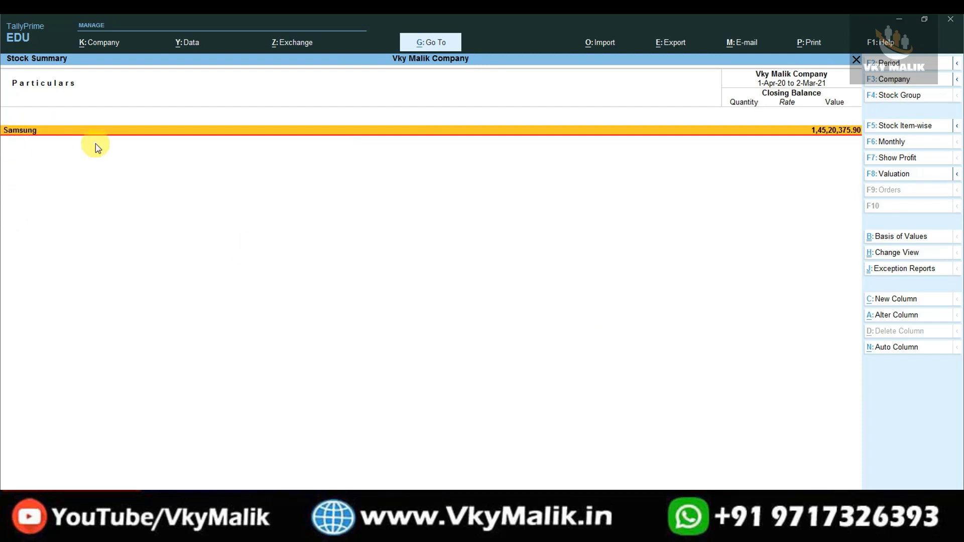
key("Return")
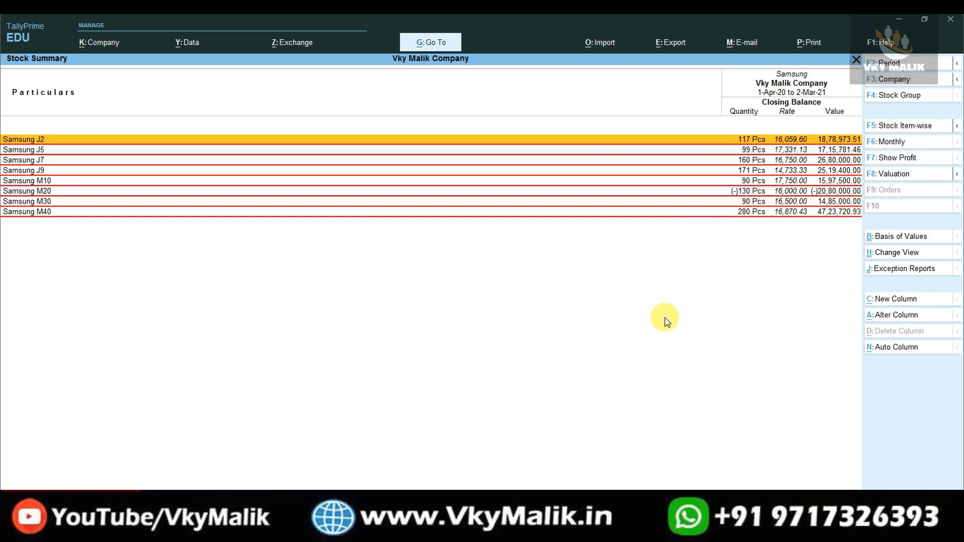
key("Escape")
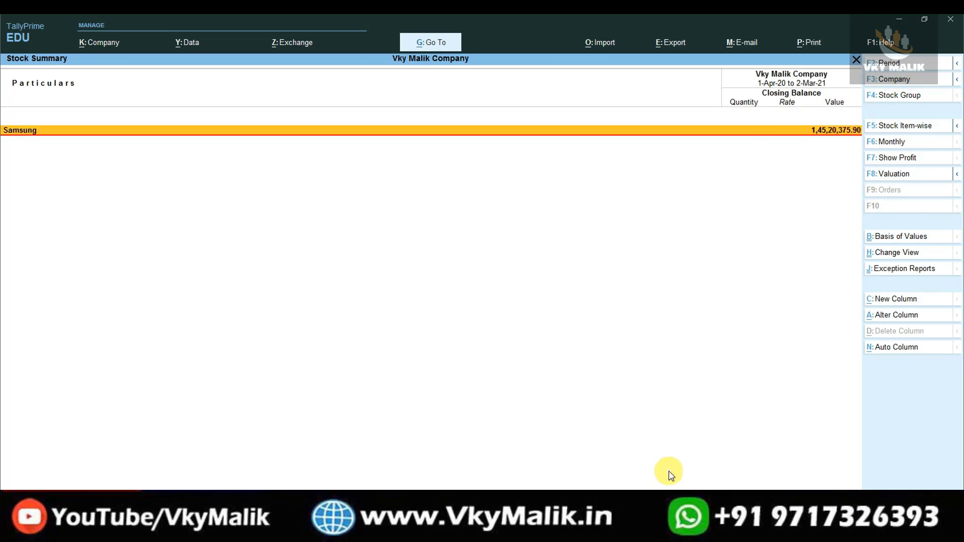
key("Escape")
key("Escape")
key("Return")
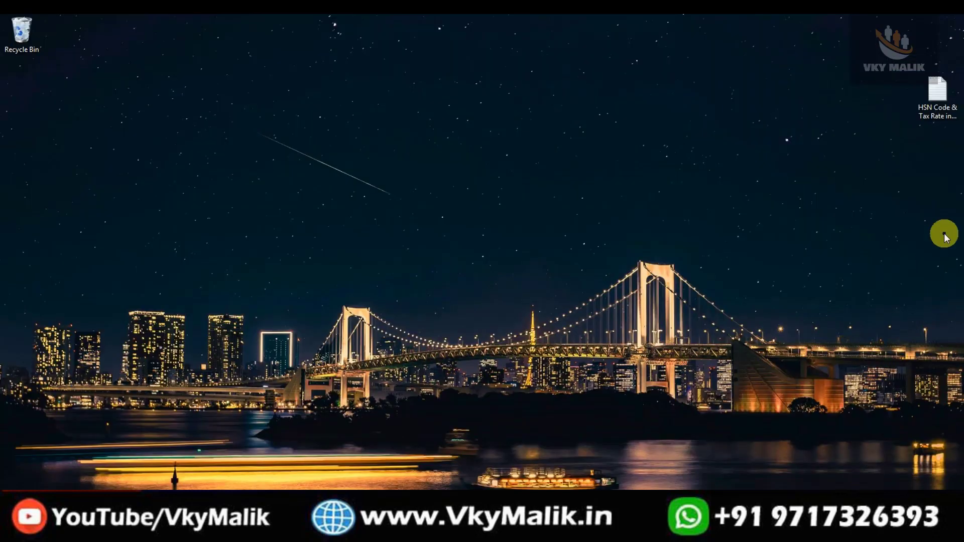
Step: Copy the full path of the desktop file "HSN Code & Tax Rate in Stock Summary TDL File" from its security properties
left_click(933, 126)
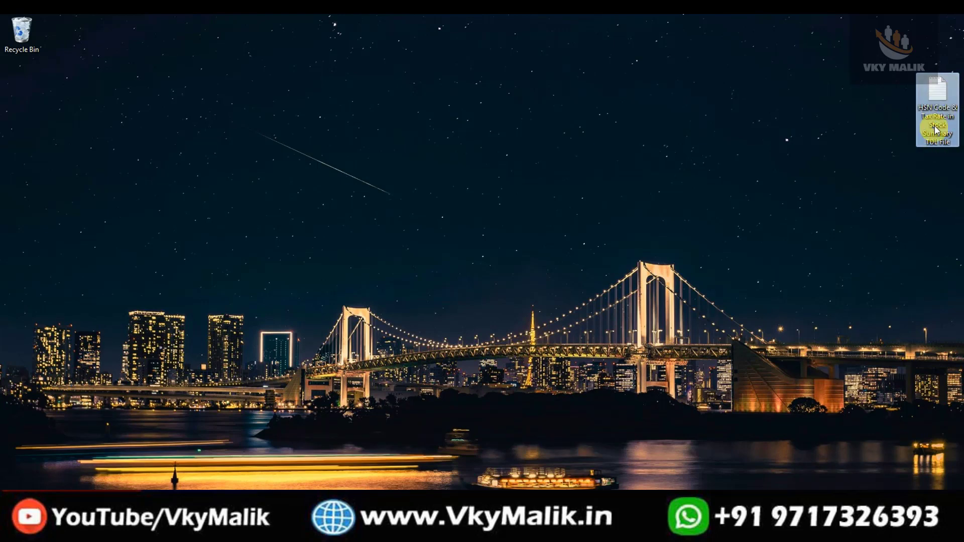
right_click(929, 110)
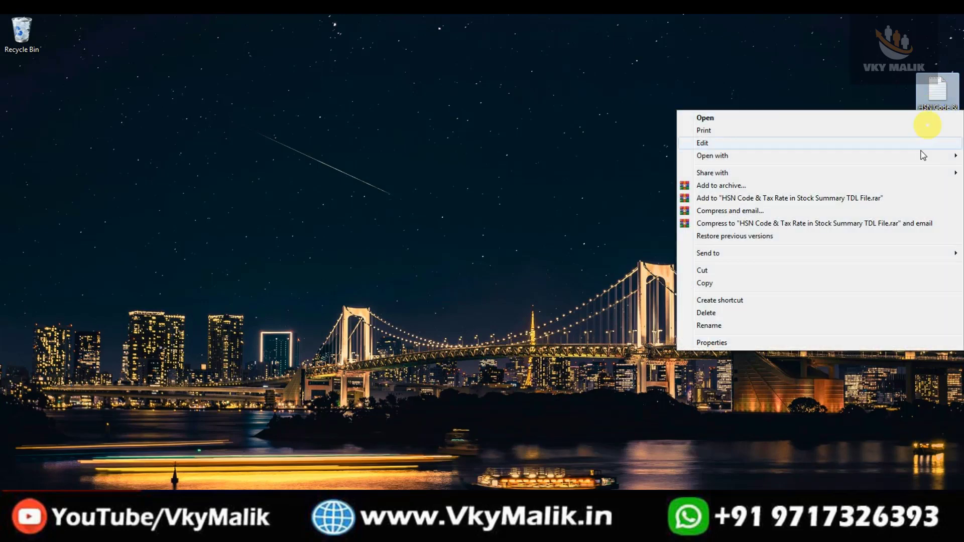
left_click(702, 345)
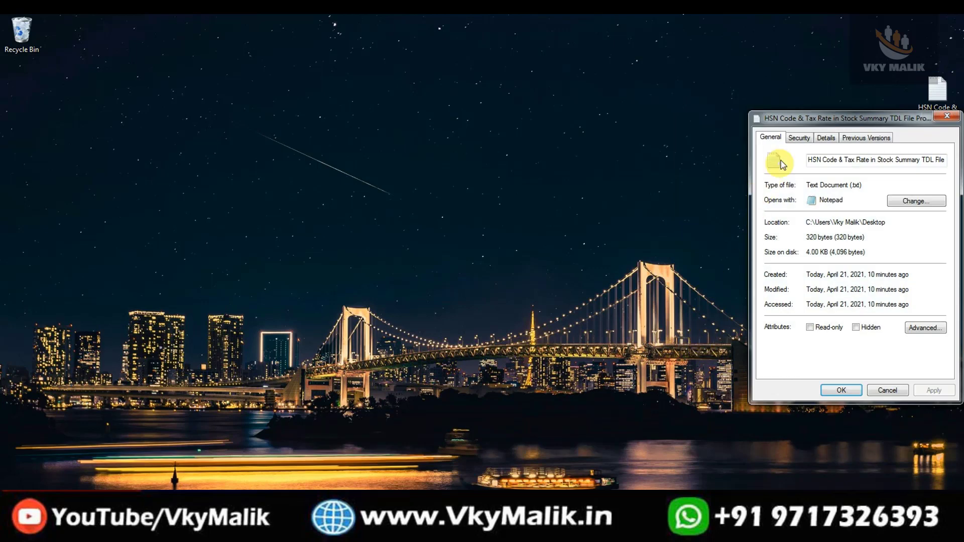
left_click(799, 138)
left_click_drag(807, 153, 849, 166)
right_click(837, 155)
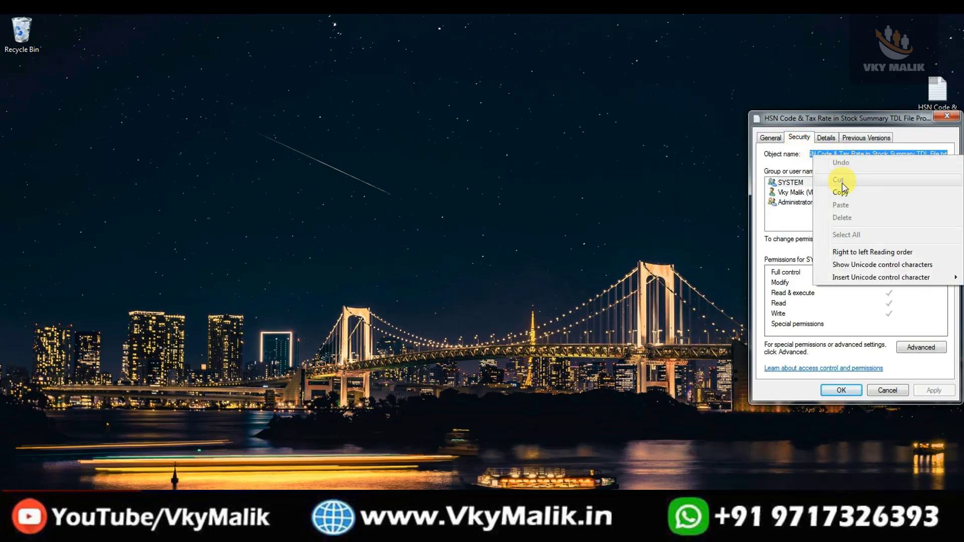
left_click(844, 190)
left_click(946, 117)
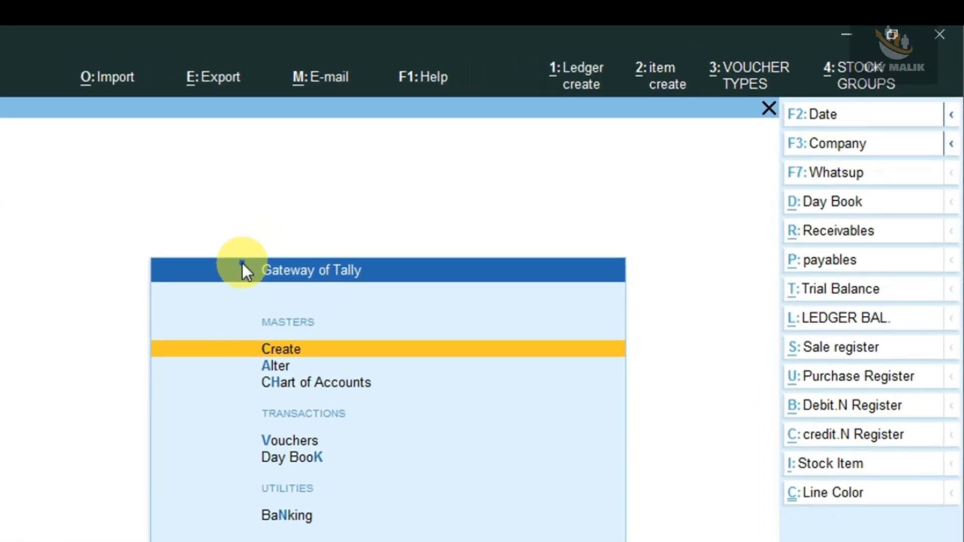
Step: Switch to TallyPrime and open the local TDL configuration from the TDLs & AddOns management
left_click(419, 90)
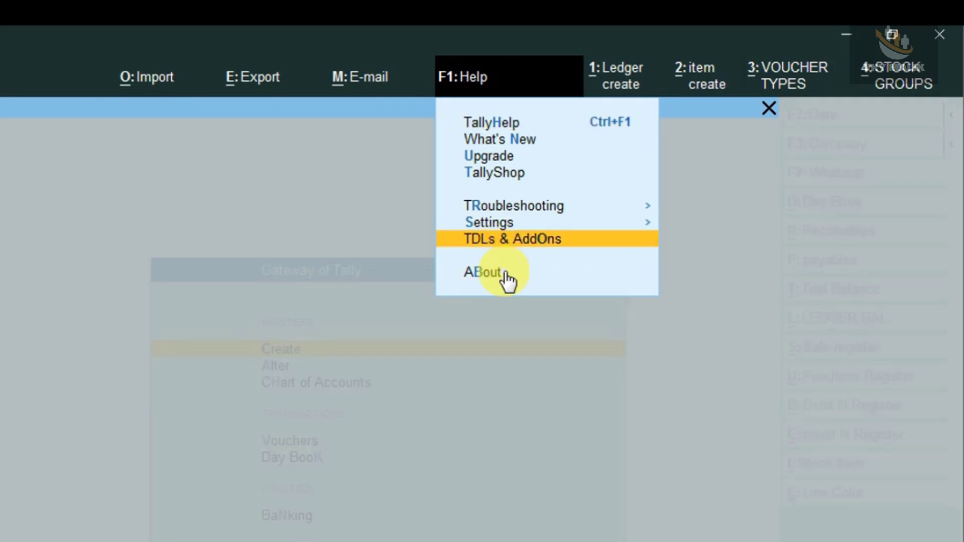
key("Return")
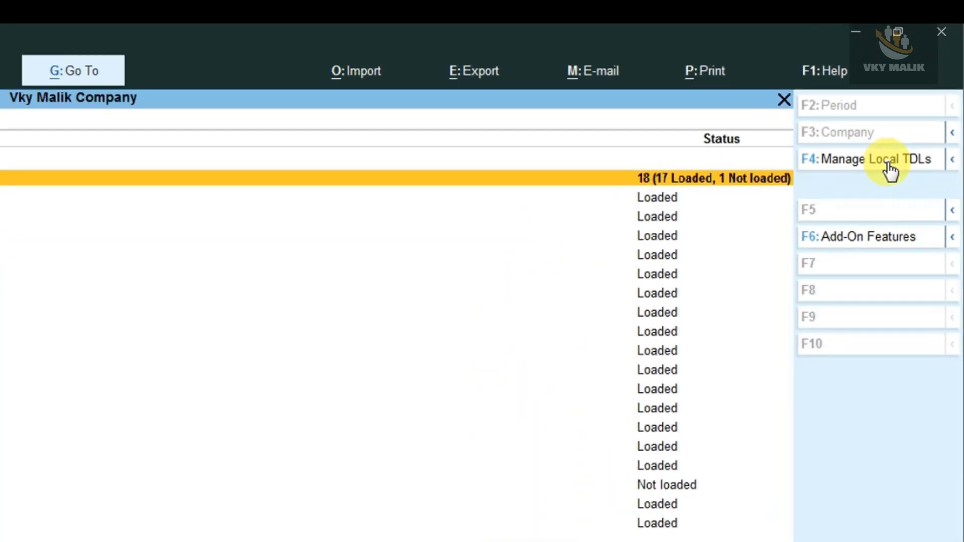
left_click(852, 252)
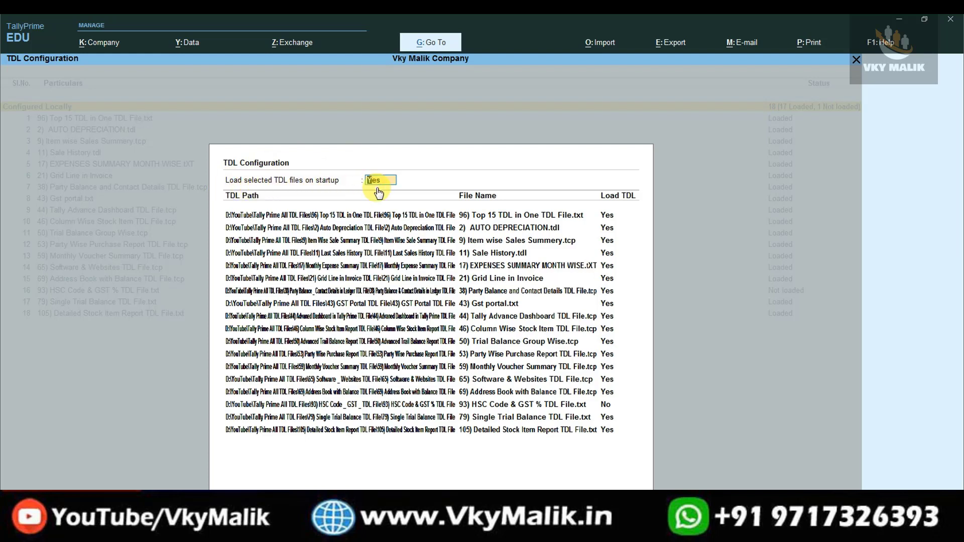
Step: Add "HSN Code & Tax Rate in Stock Summary TDL File.txt" at the end of the TDL list by its copied path, and return to the Gateway
key("Return")
key("Return")
key("Return")
key("Return")
key("Return")
key("Return")
key("Return")
key("Return")
key("Return")
key("Return")
key("Return")
key("Return")
key("Return")
key("Return")
key("Return")
key("Return")
key("Return")
key("Return")
key("Return")
key("Return")
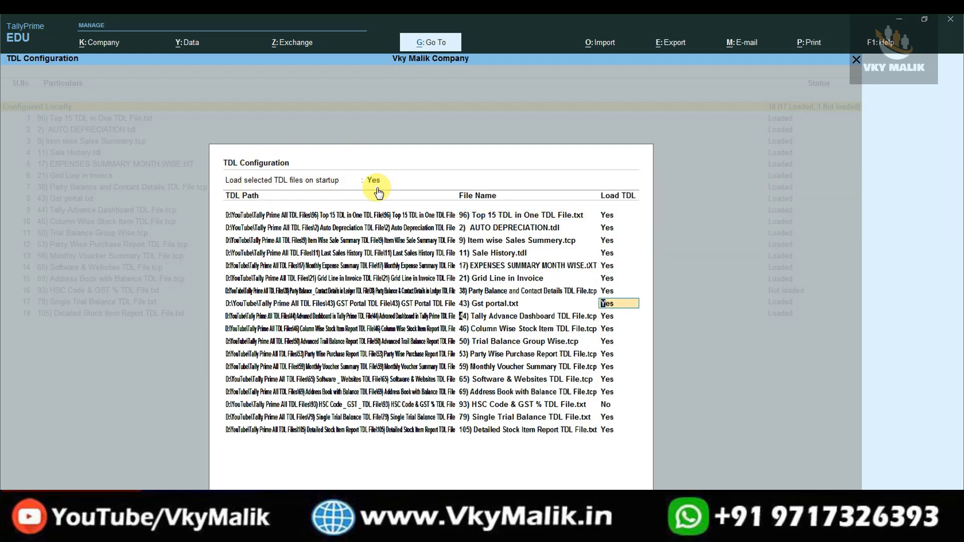
key("Return")
key("Return")
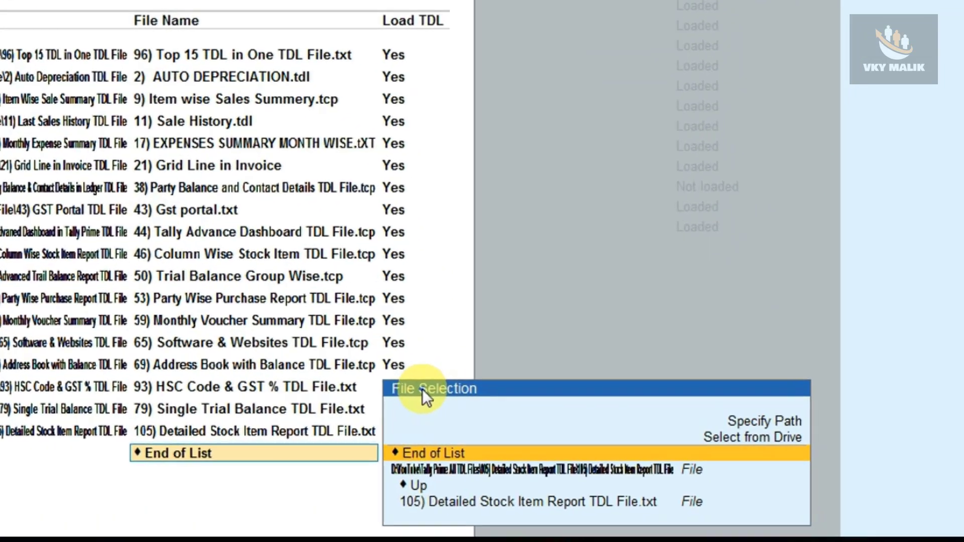
key("Up")
key("Up")
key("Down")
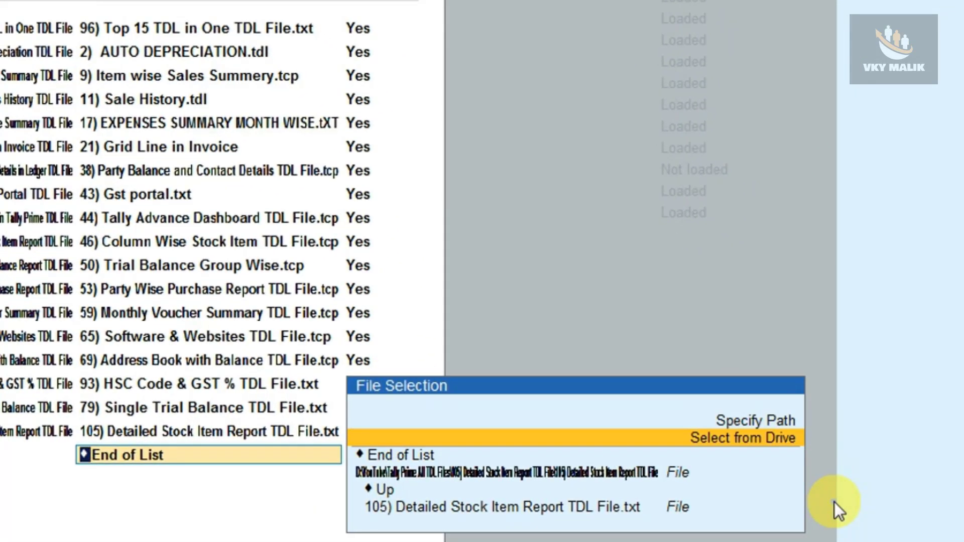
key("Up")
key("Return")
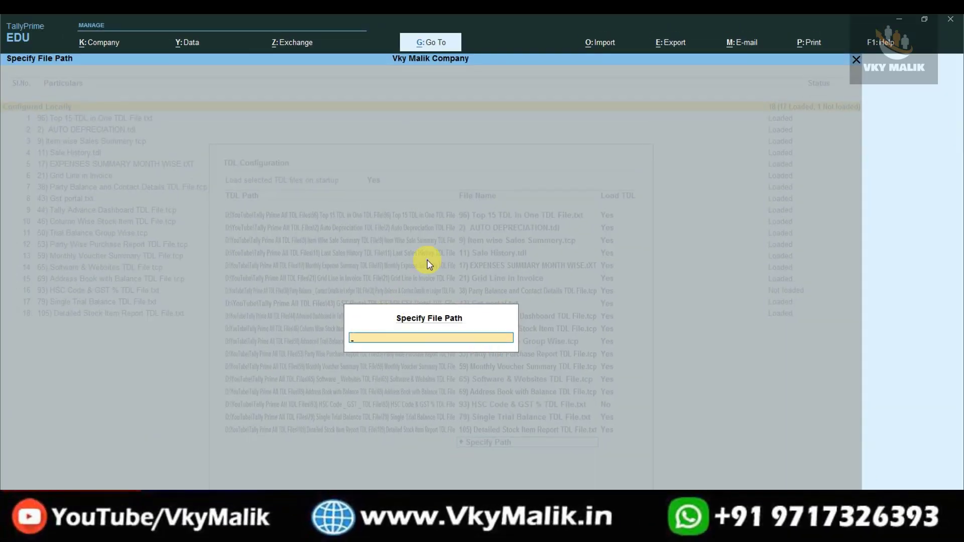
key("ctrl+v")
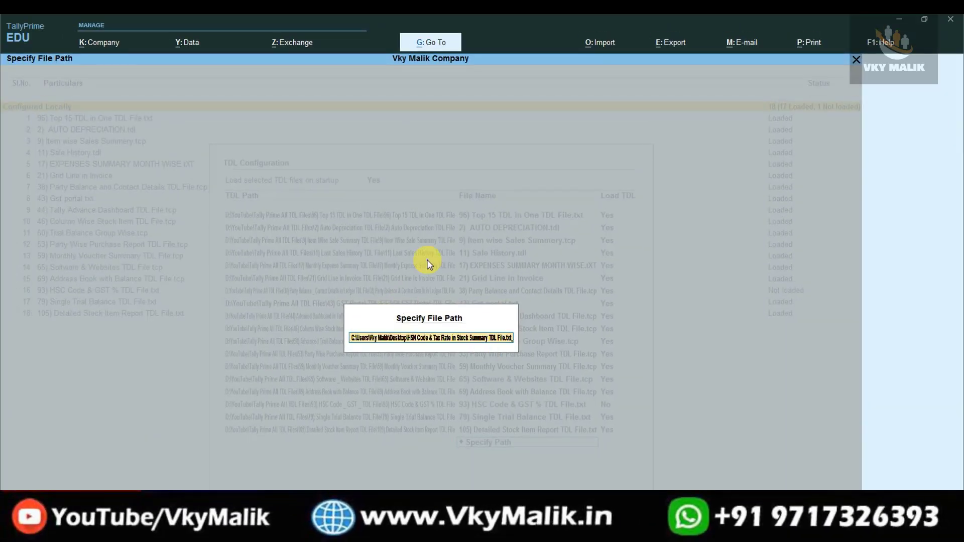
key("Return")
key("Return")
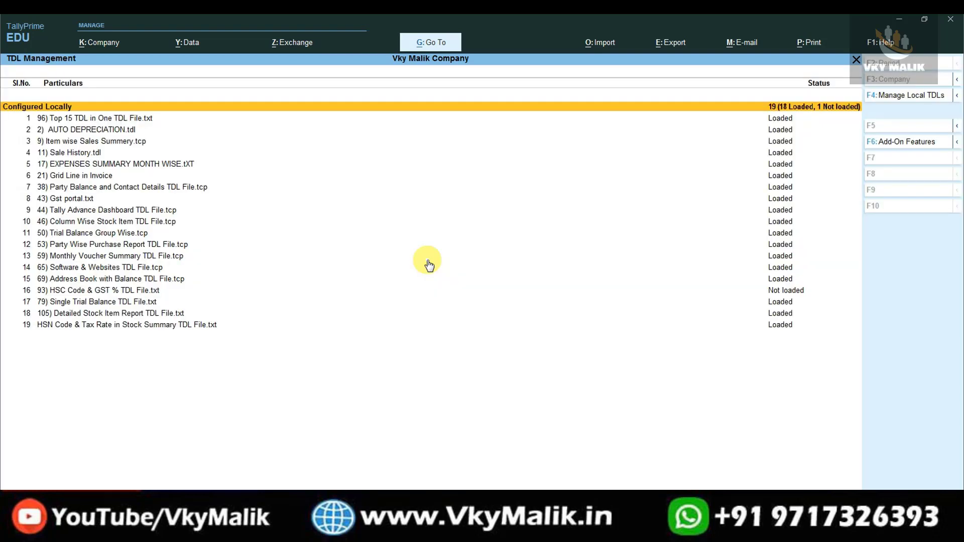
left_click(168, 325)
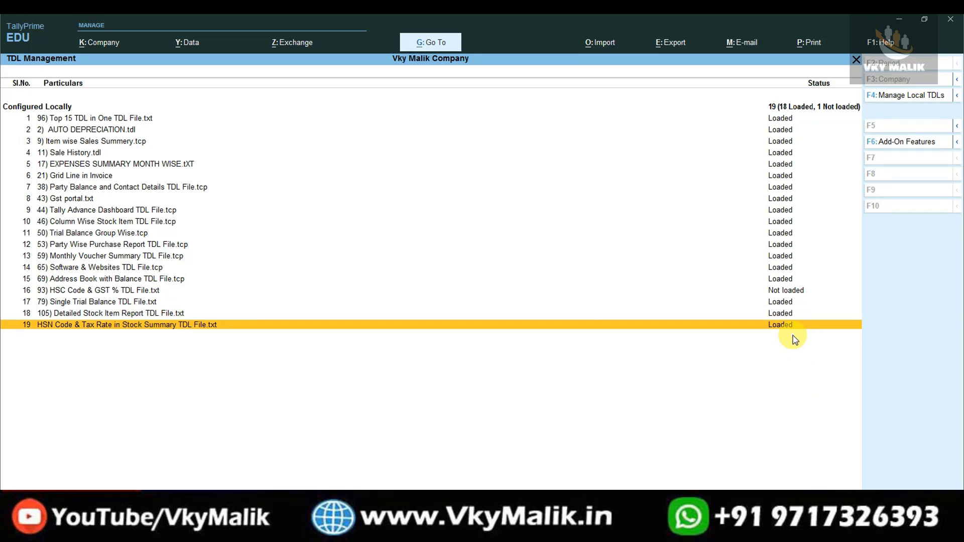
key("Escape")
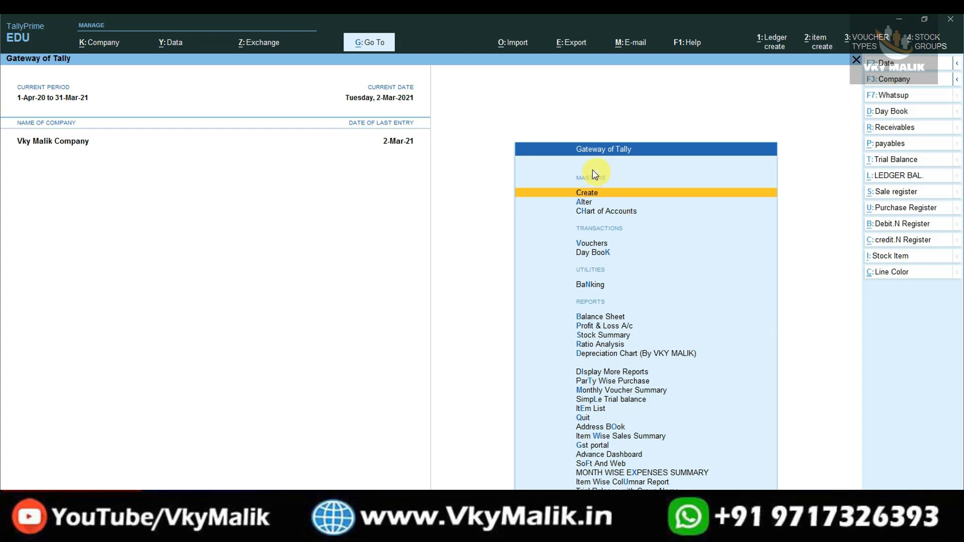
Step: Open the Samsung group's items in the Stock Summary, preview the printed report, and leave it
left_click(594, 337)
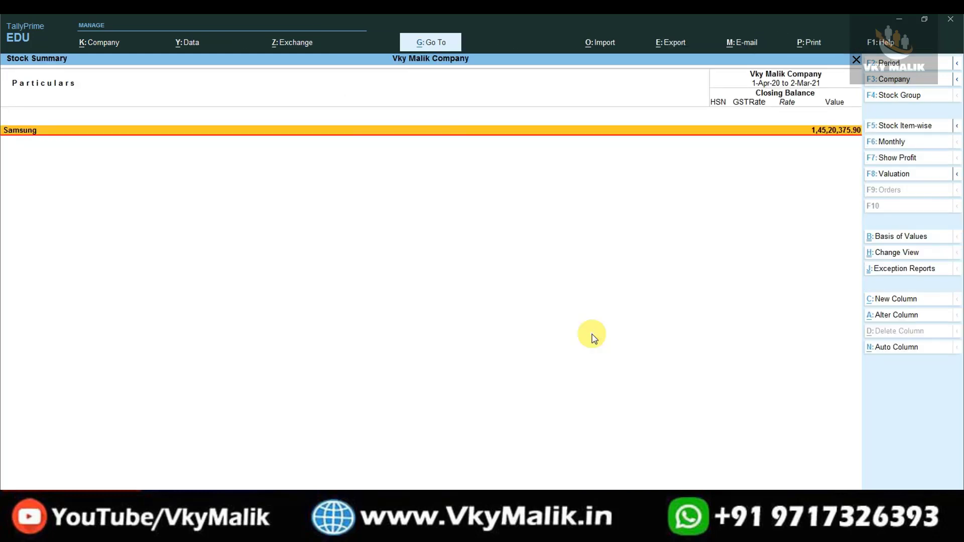
key("Return")
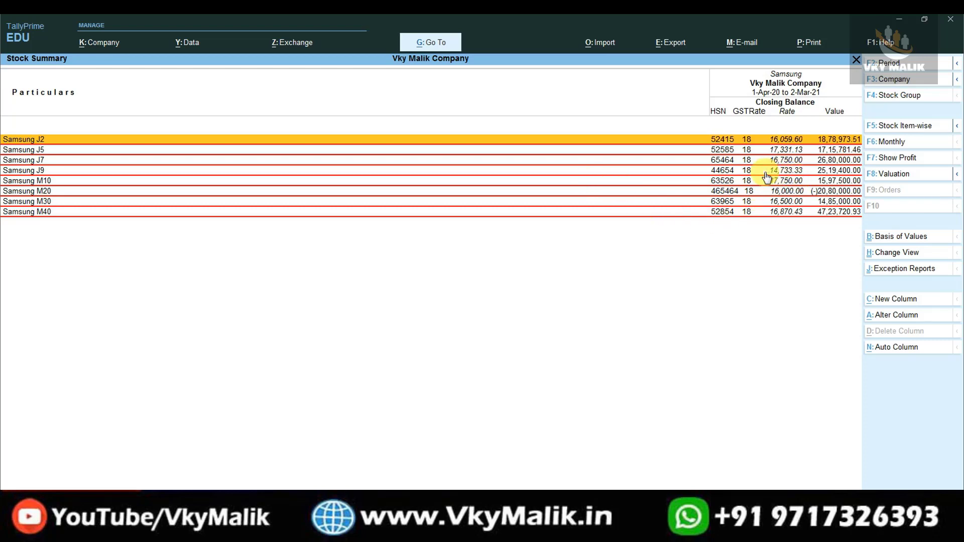
key("ctrl+p")
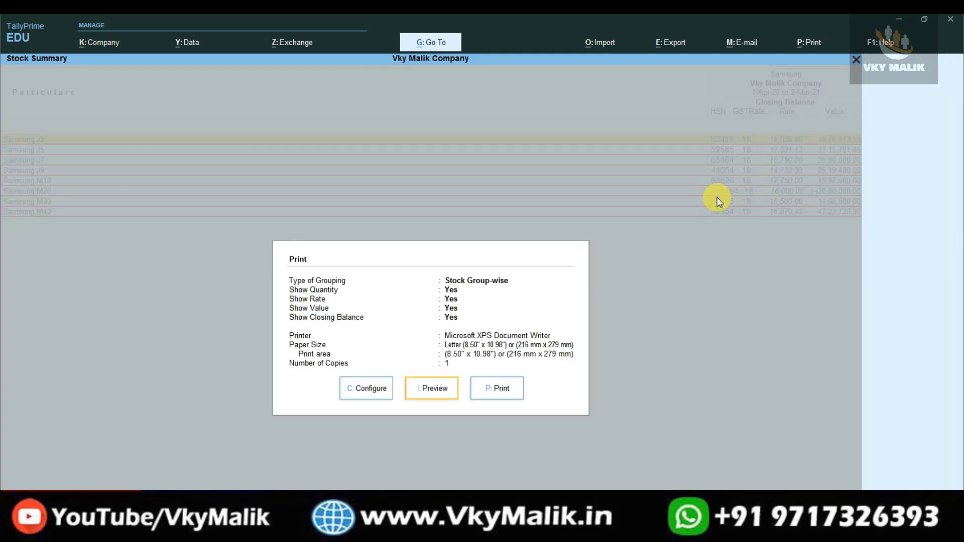
key("i")
key("Return")
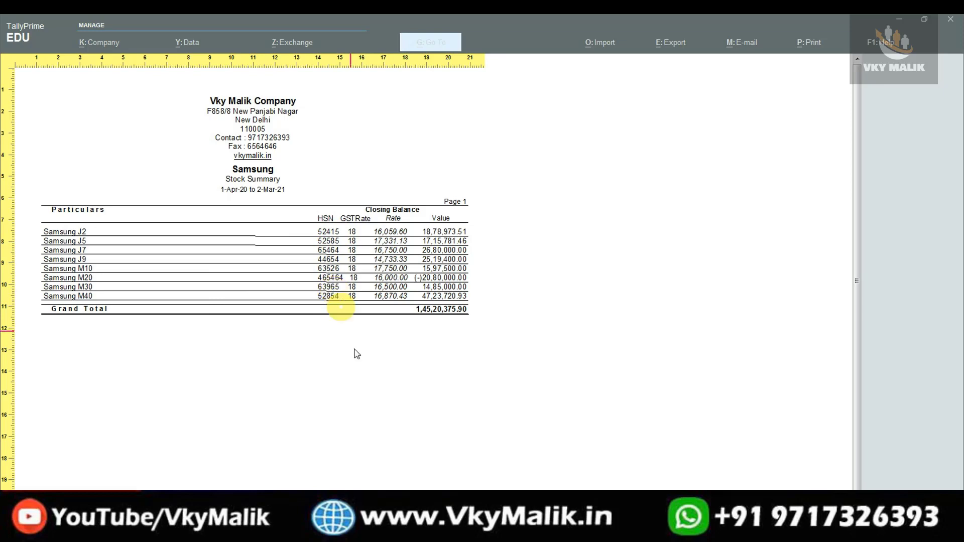
key("Escape")
key("Escape")
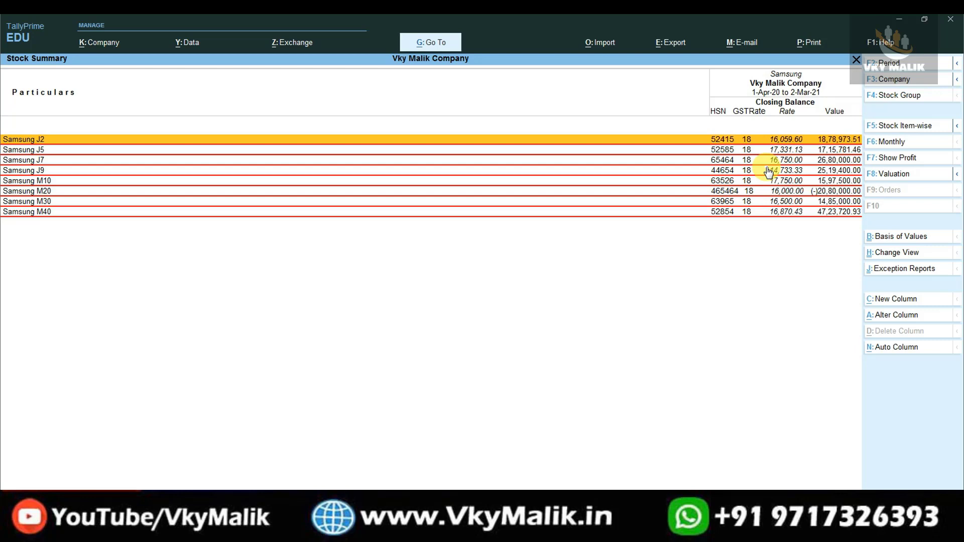
key("Escape")
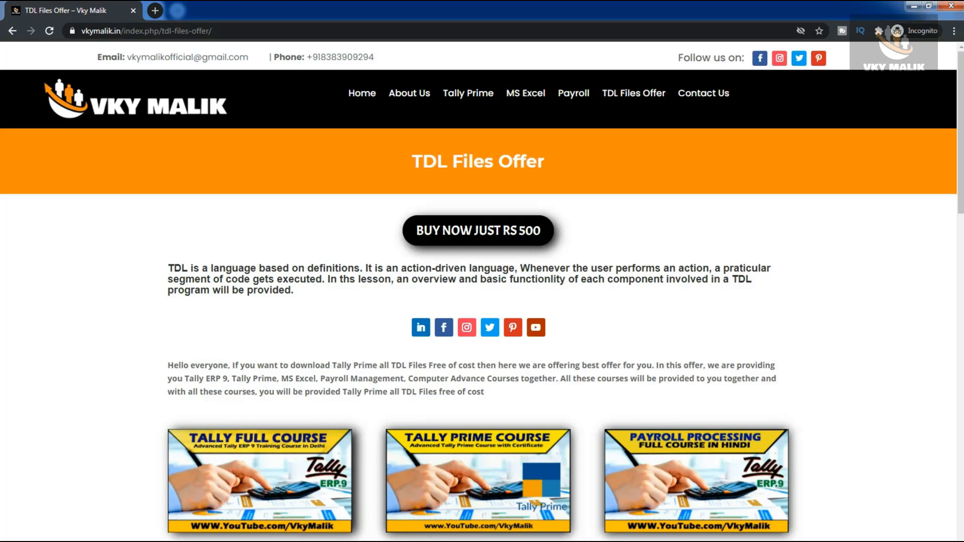
Step: Switch to the browser and examine the TDL Files Offer page's courses, list of TDL files and contact form
scroll(482, 291, "down", 6)
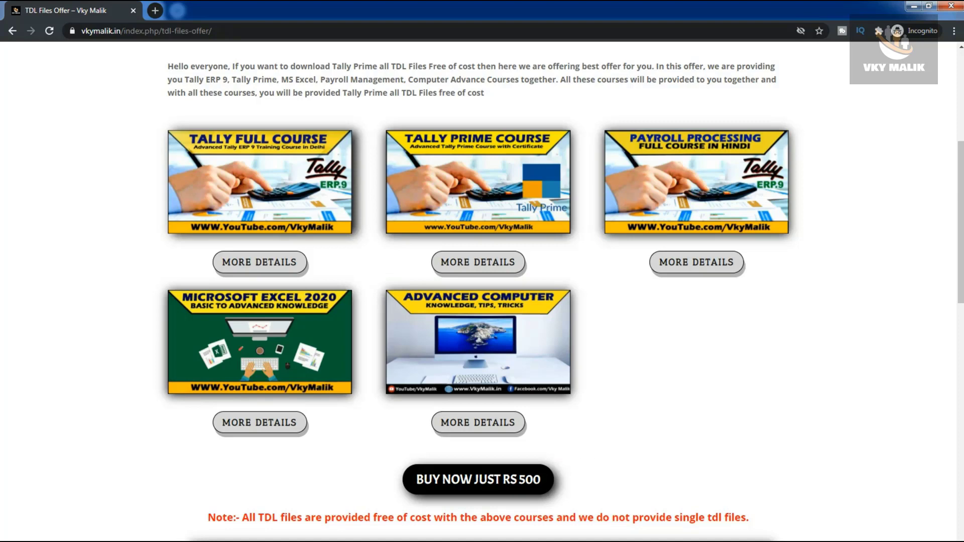
scroll(482, 291, "down", 8)
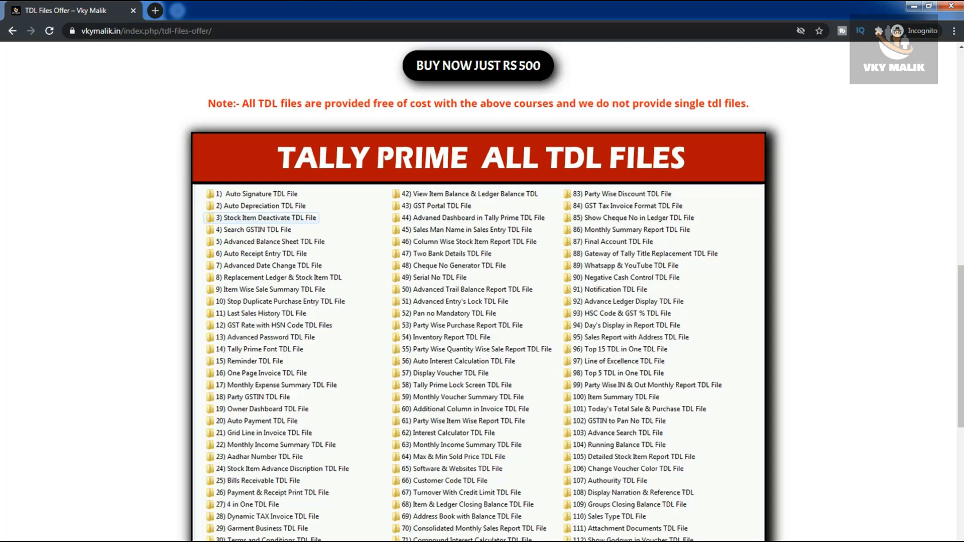
scroll(482, 292, "down", 10)
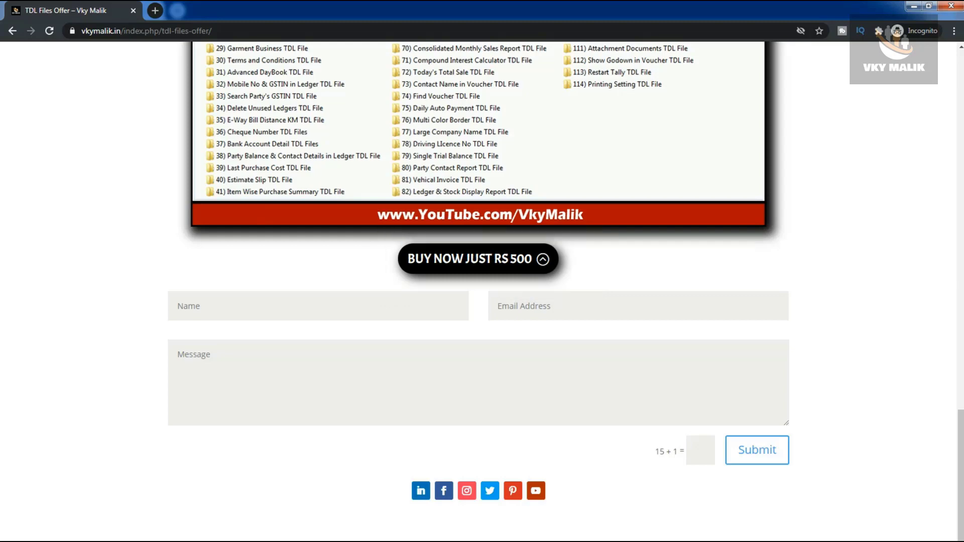
scroll(478, 258, "up", 20)
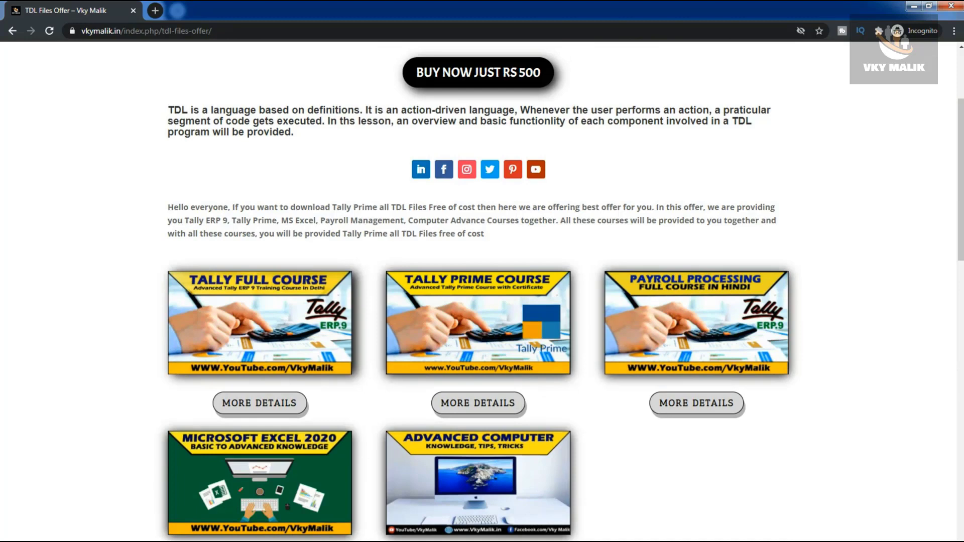
scroll(478, 291, "down", 2)
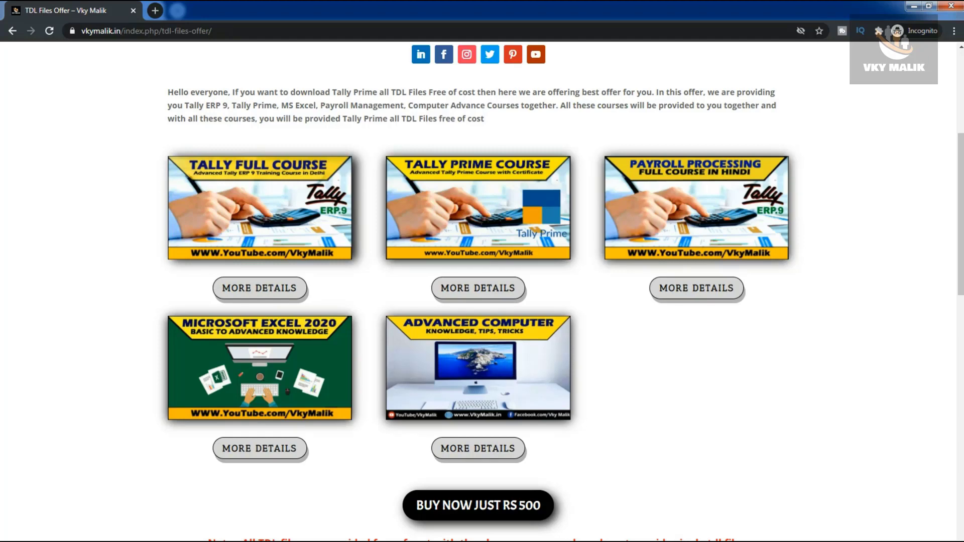
scroll(477, 291, "down", 20)
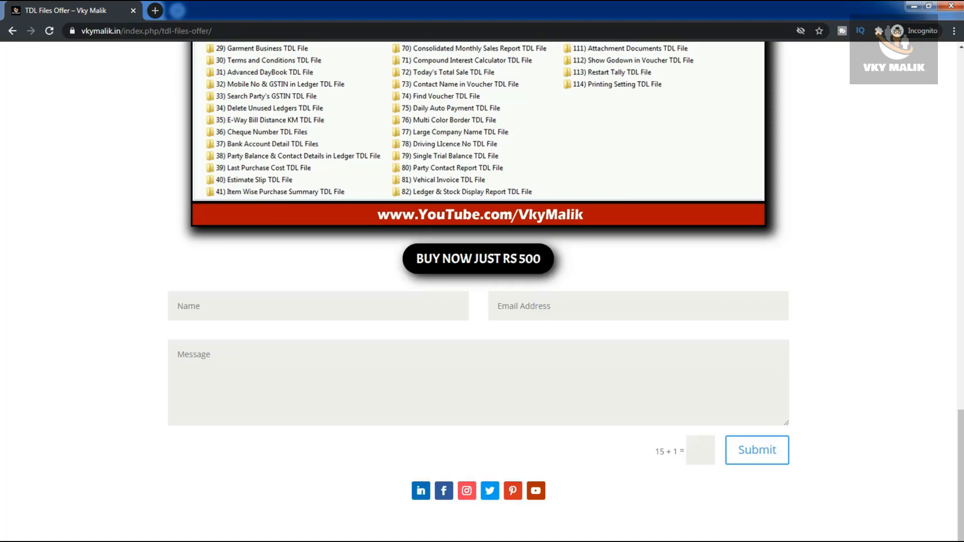
scroll(482, 291, "up", 20)
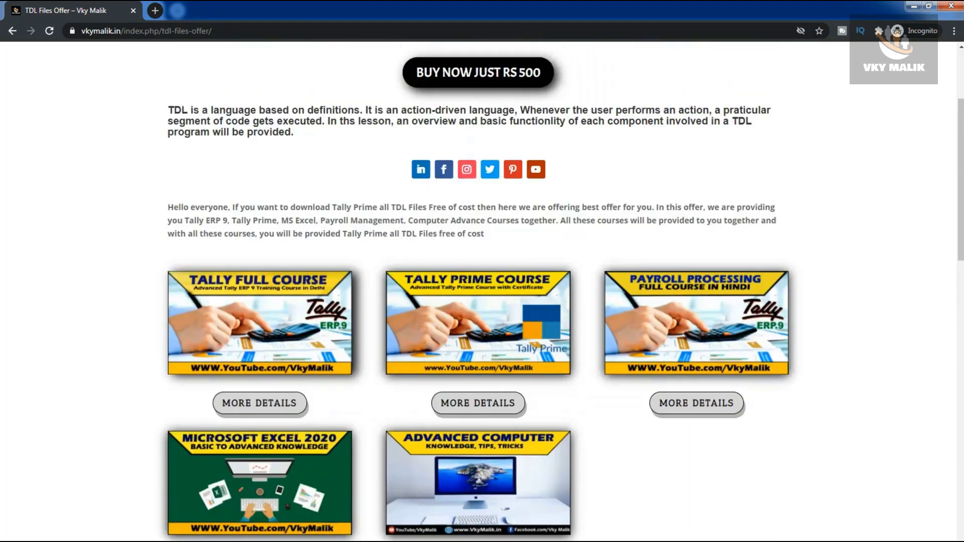
scroll(482, 291, "down", 2)
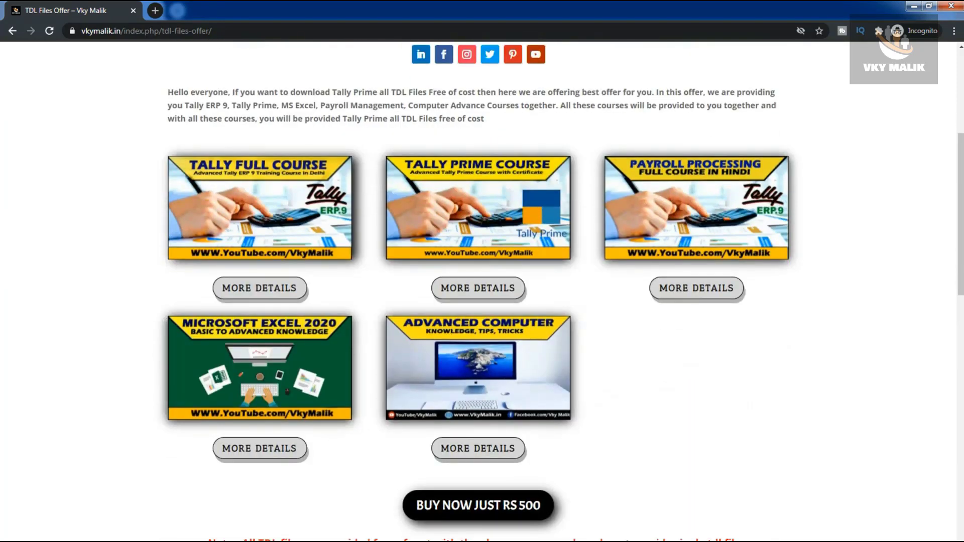